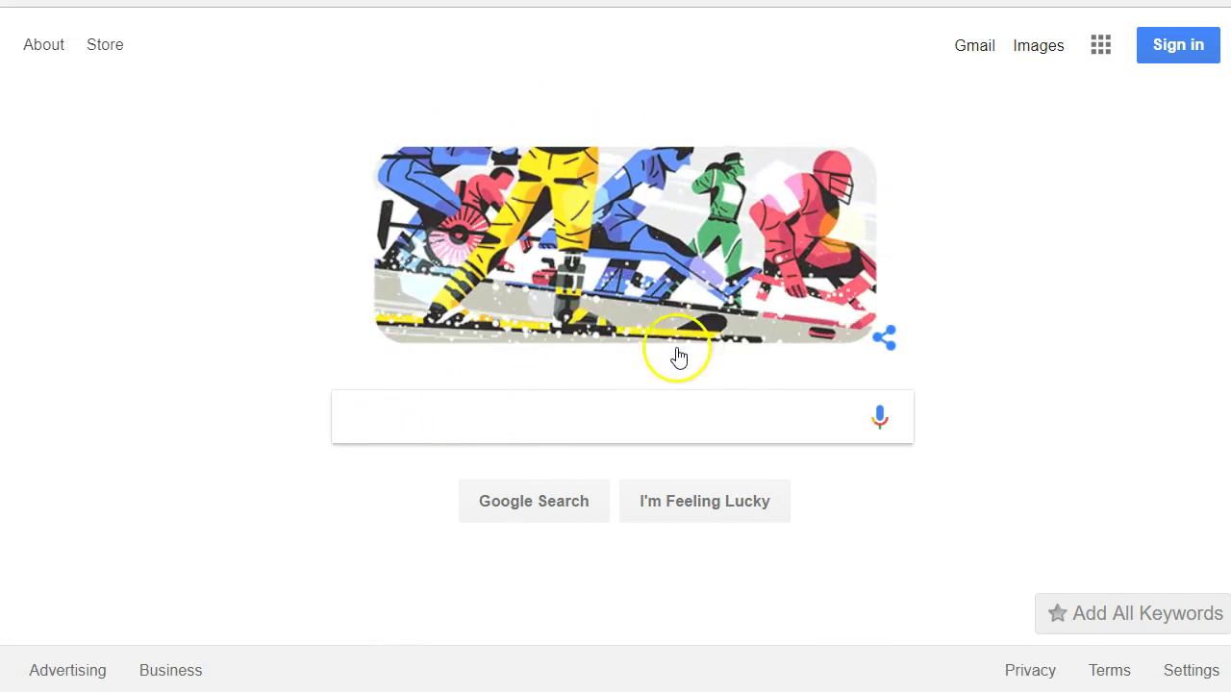
Search Google for "inkscape".
left_click(404, 429)
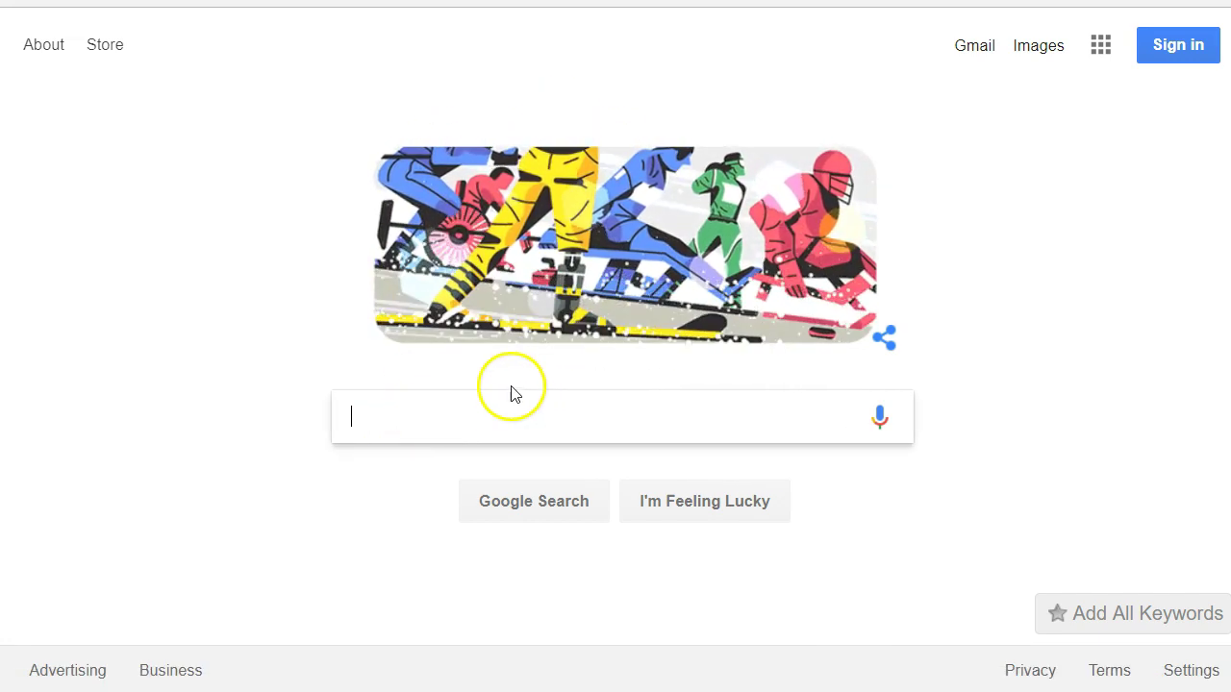
type("inksca")
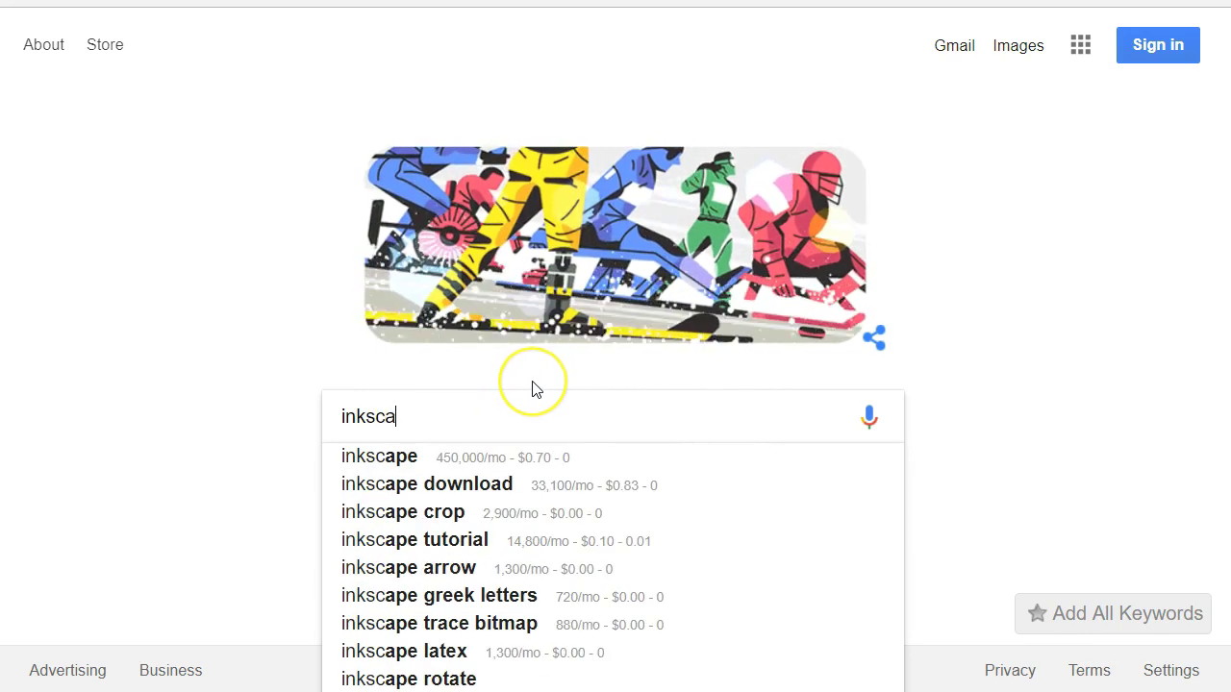
type("pe")
key("Return")
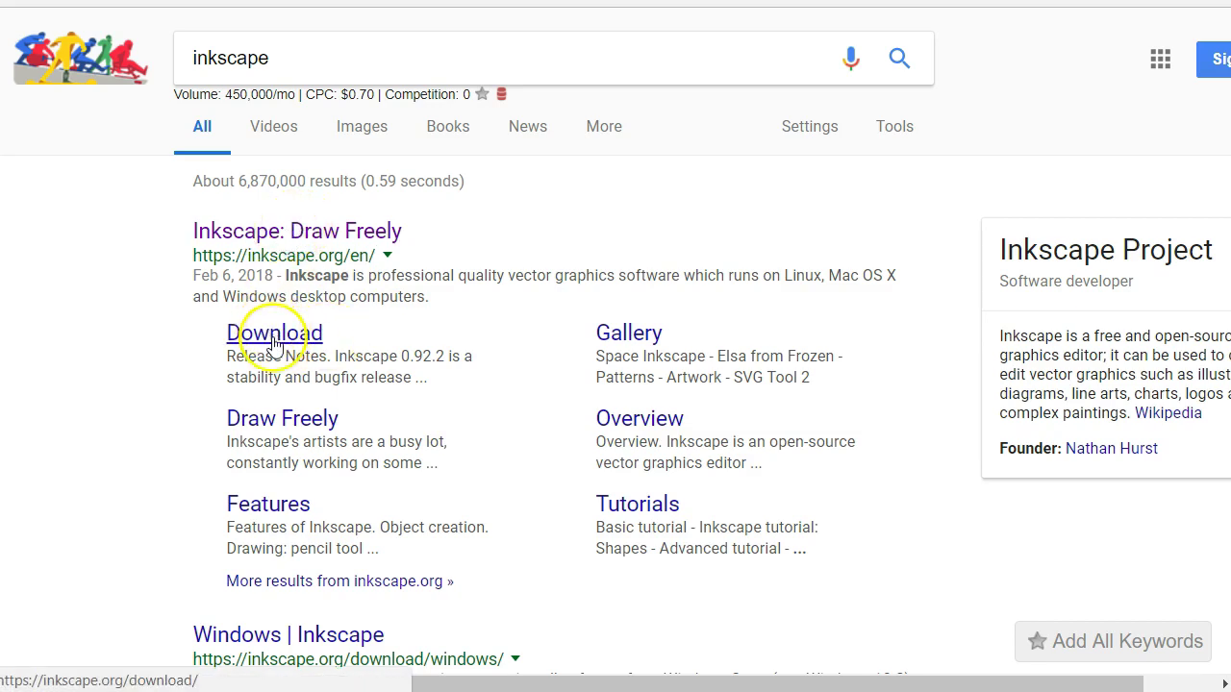
Open the Download page of inkscape.org from the search results.
left_click(274, 344)
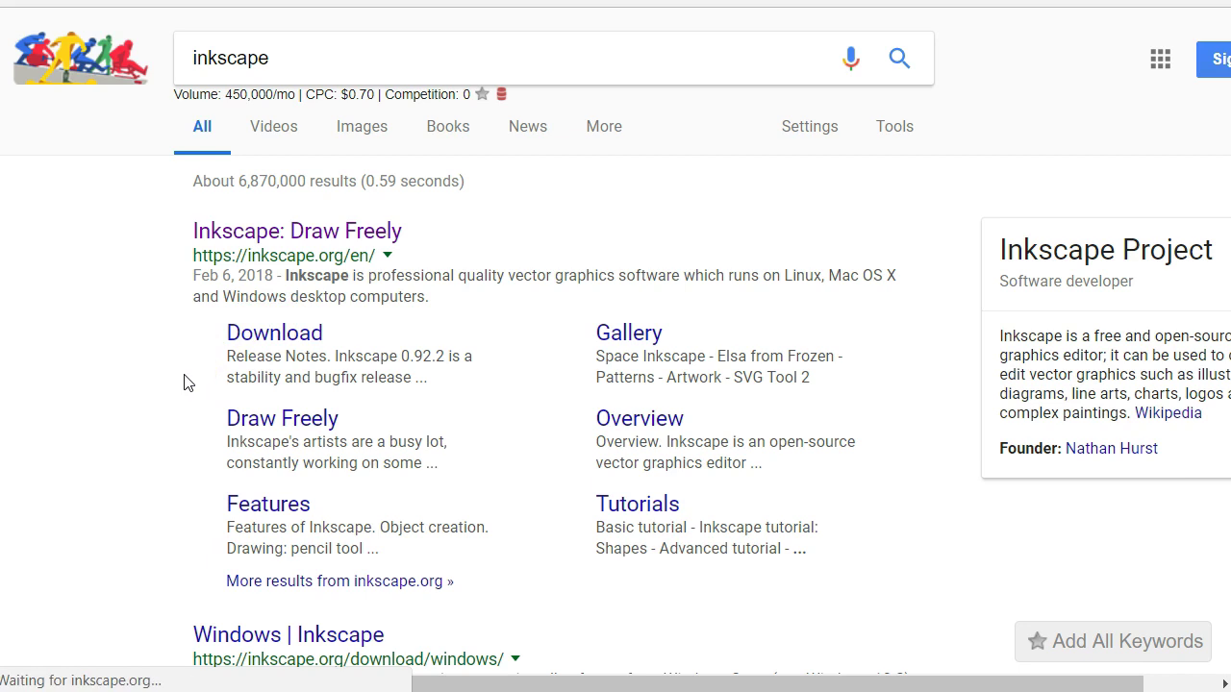
left_click(177, 385)
left_click(271, 362)
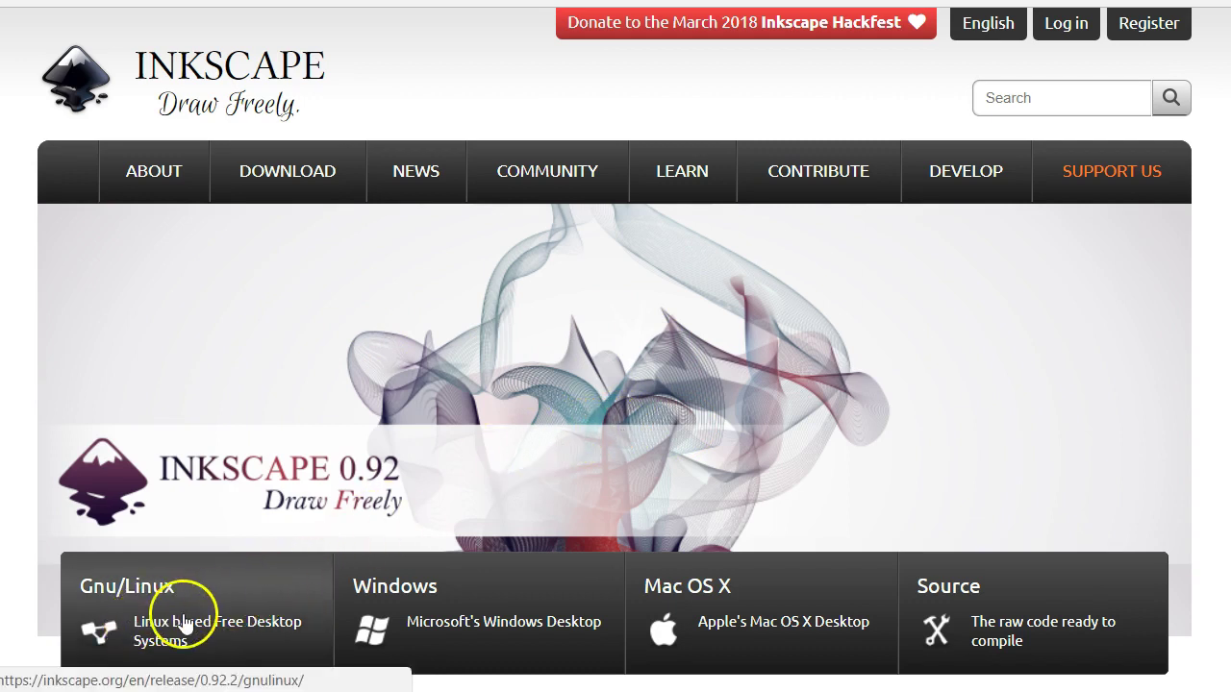
Choose the Windows version of Inkscape 0.92.2 on the download page.
scroll(215, 610, "down", 1)
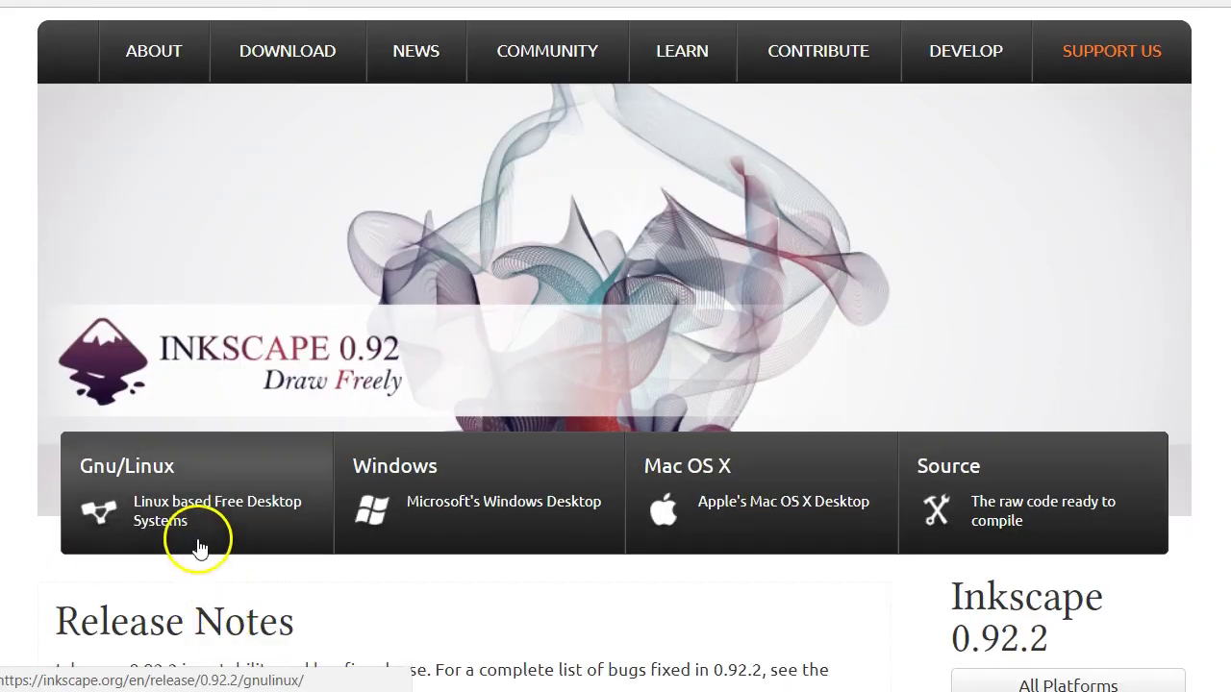
left_click(441, 496)
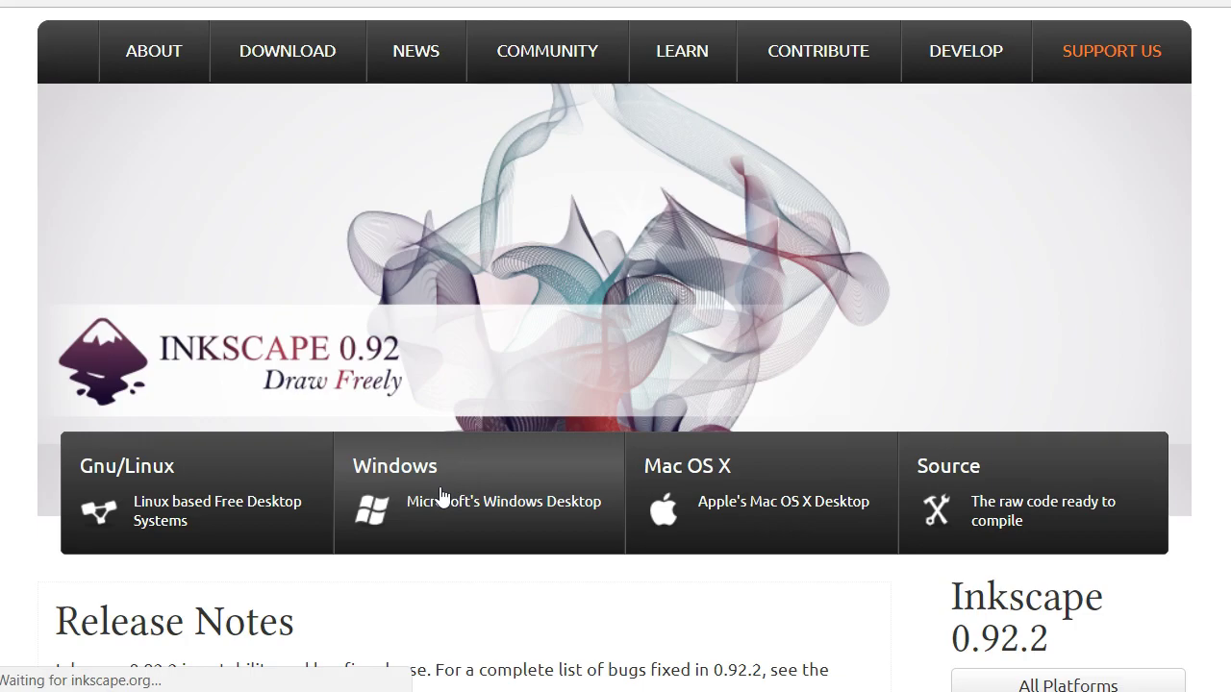
scroll(350, 588, "down", 1)
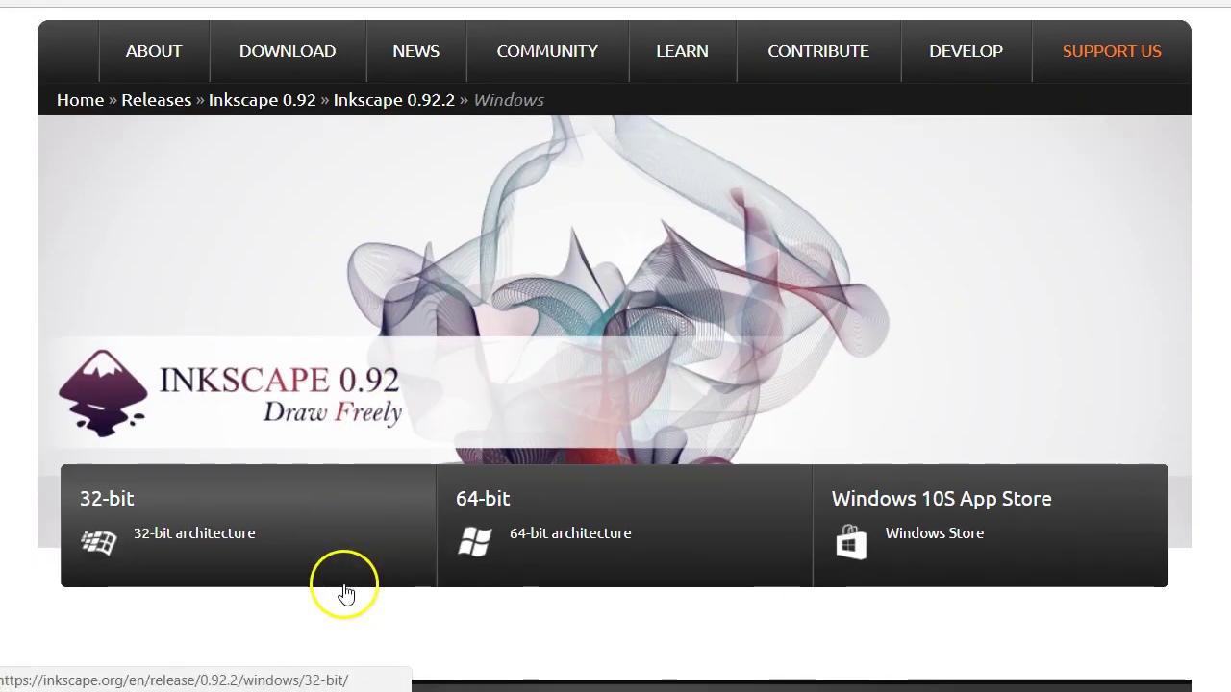
scroll(345, 588, "up", 1)
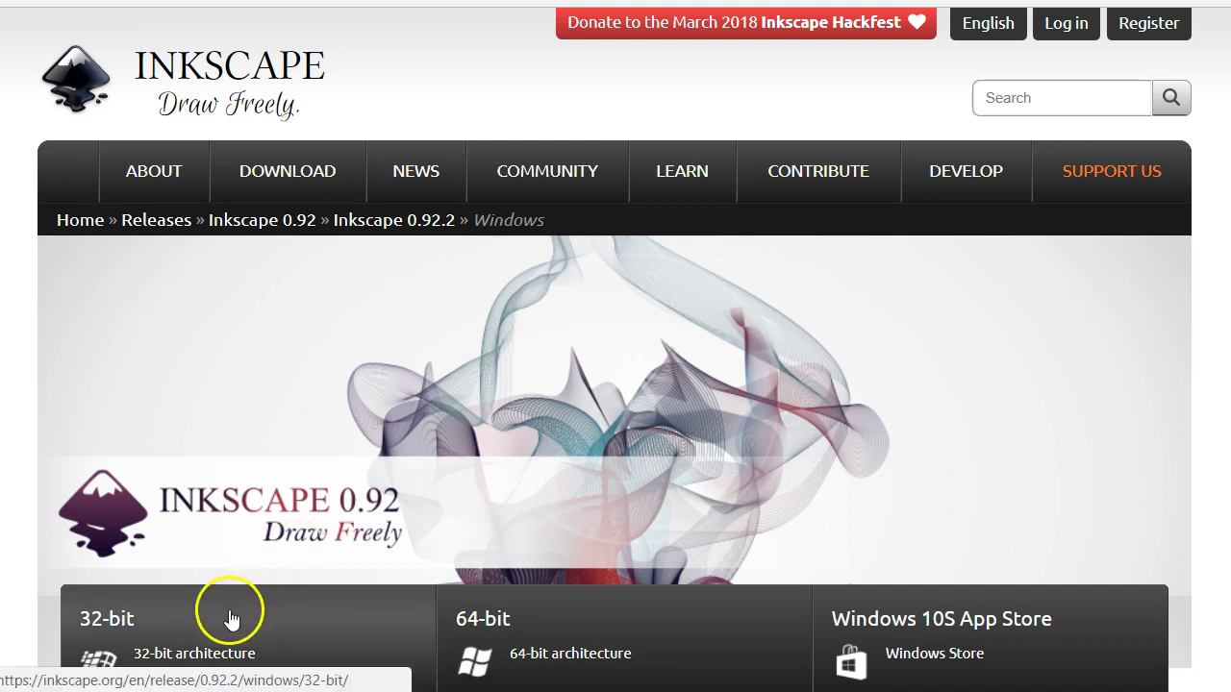
Check the computer's system type under the device specifications in Windows Settings, and close Settings.
key("super+i")
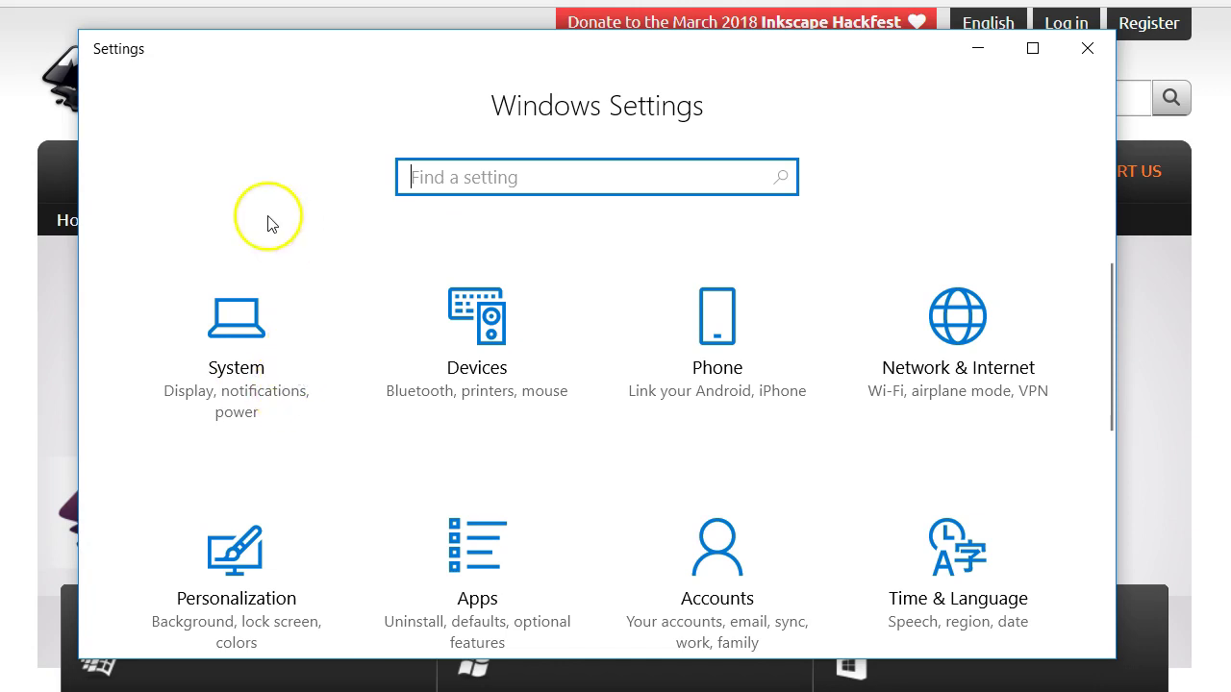
left_click(248, 375)
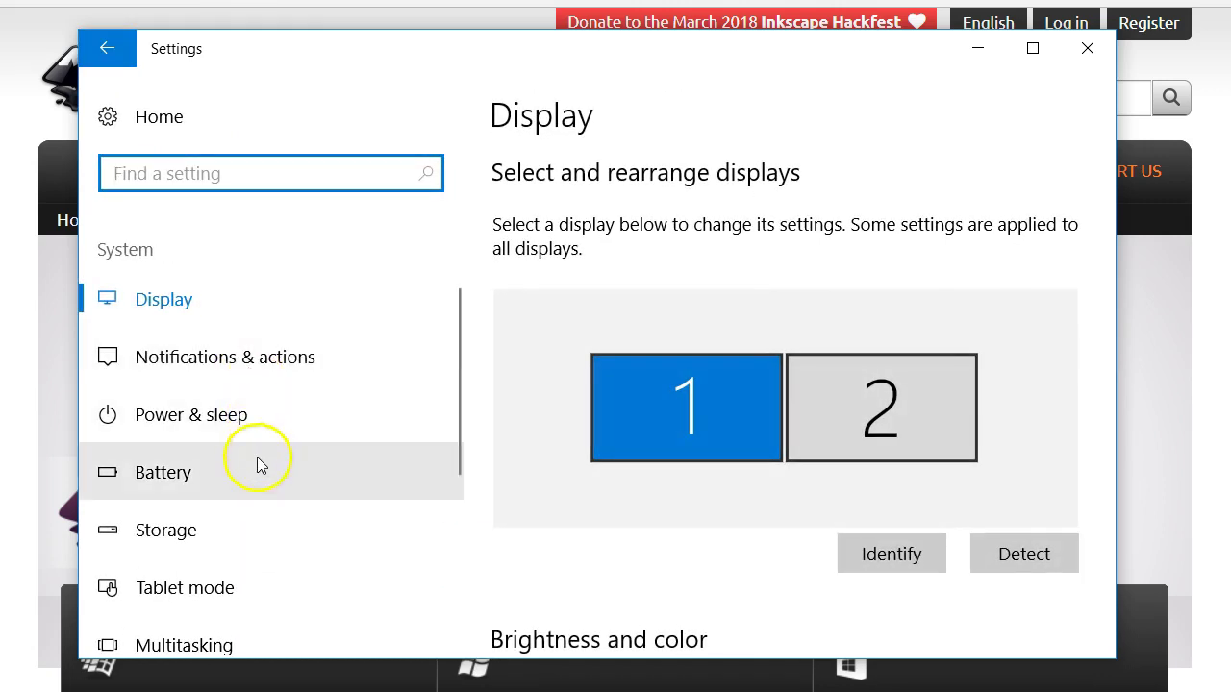
scroll(243, 519, "down", 5)
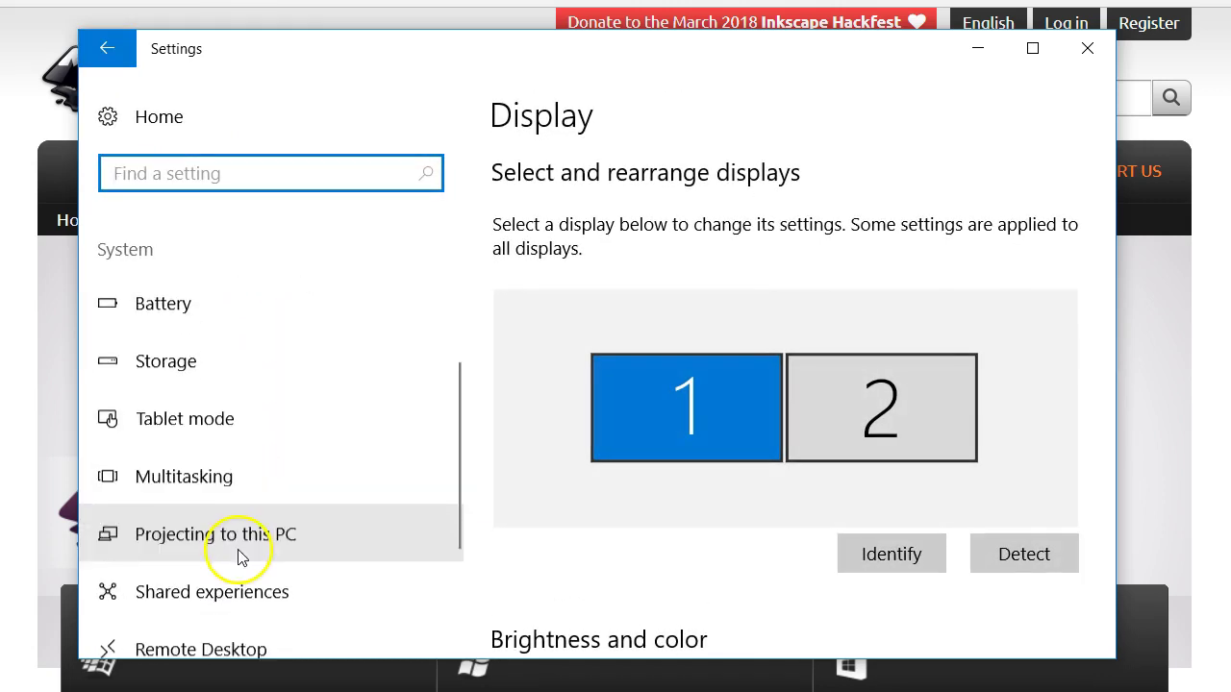
left_click(156, 526)
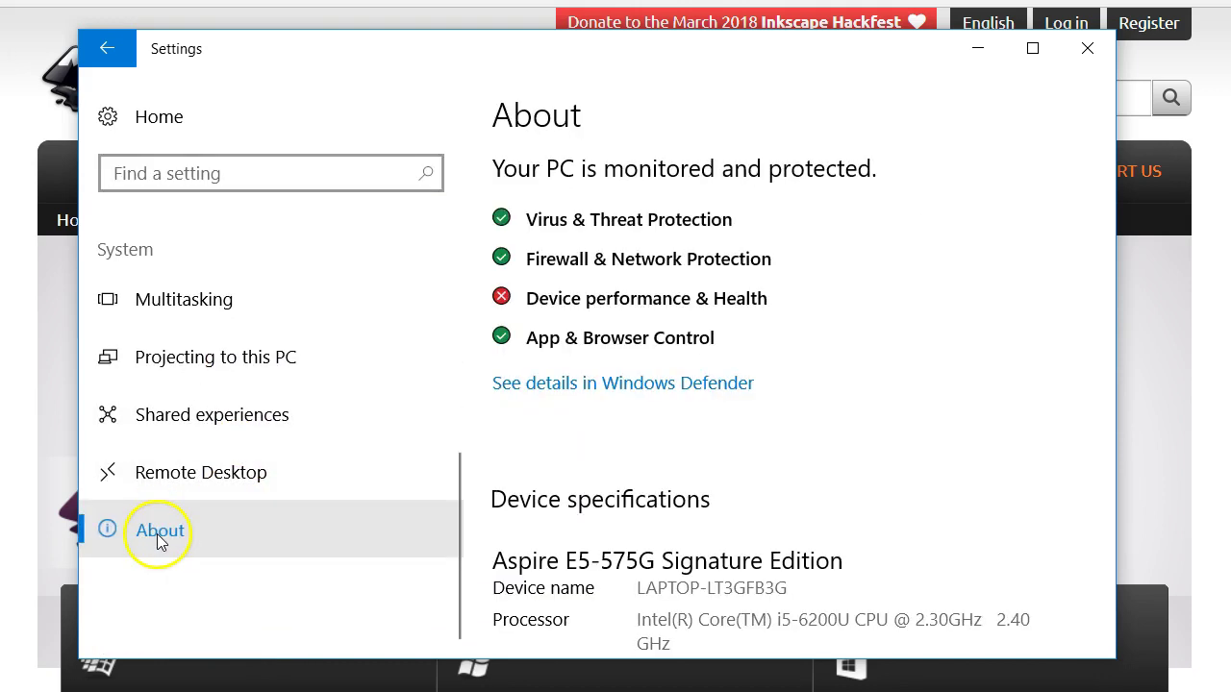
scroll(644, 377, "down", 3)
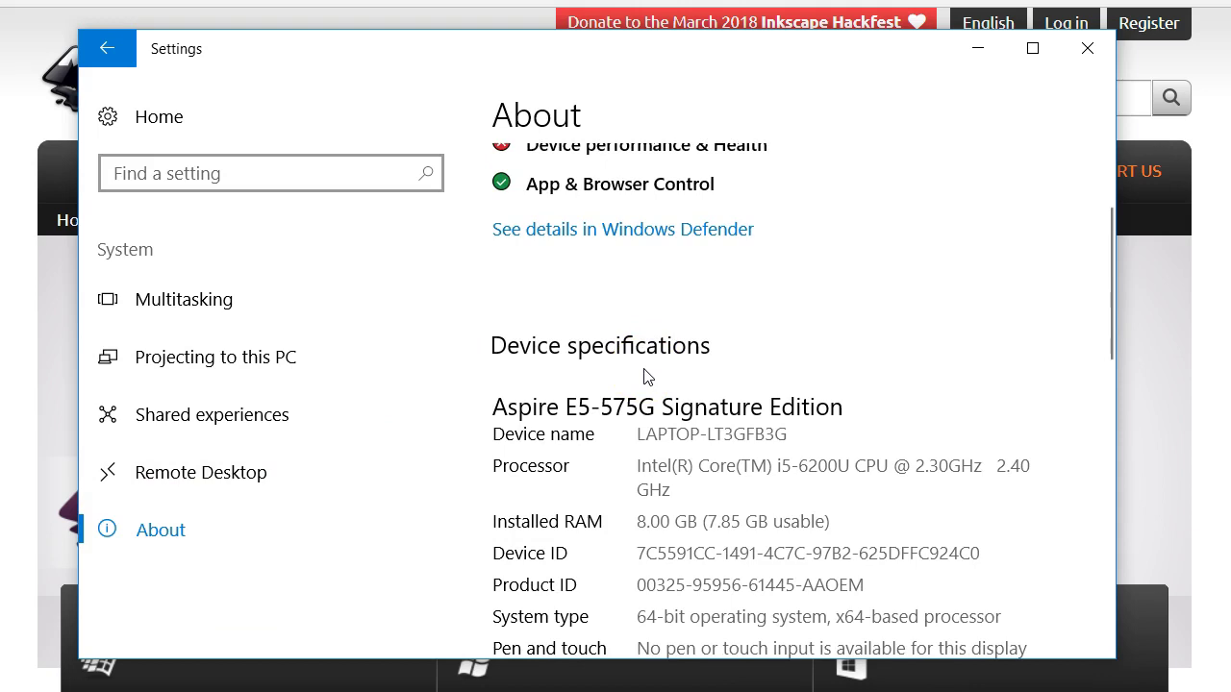
scroll(645, 377, "down", 2)
scroll(644, 377, "down", 2)
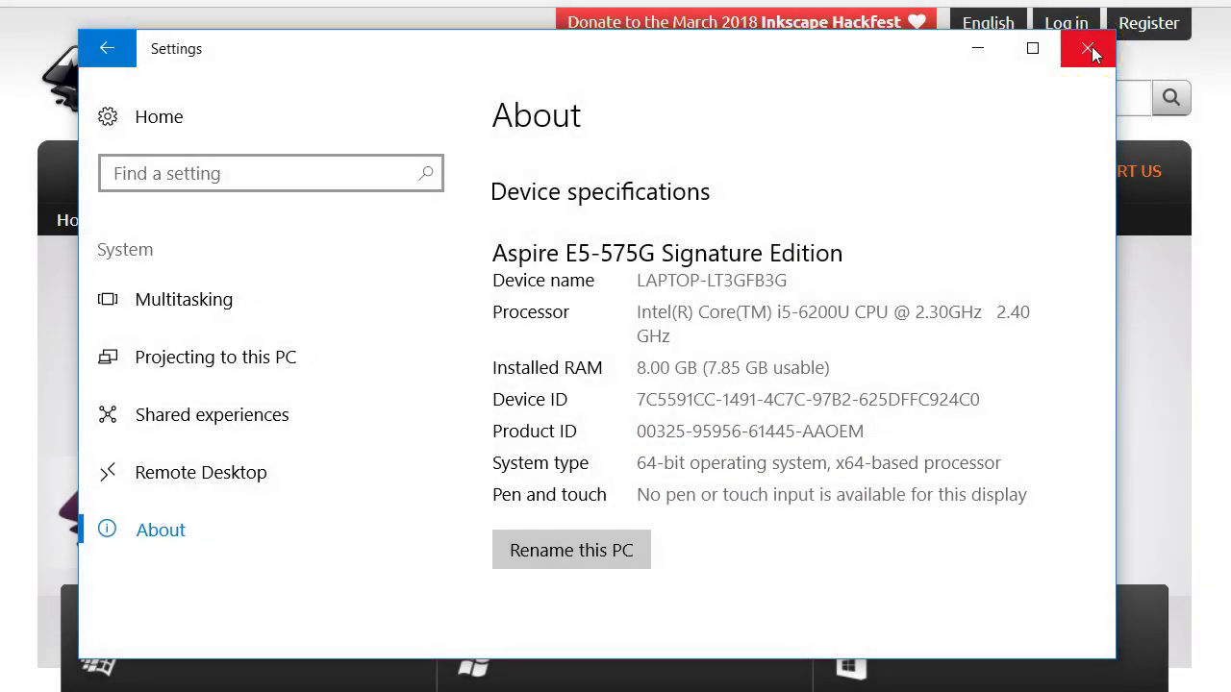
left_click(1092, 54)
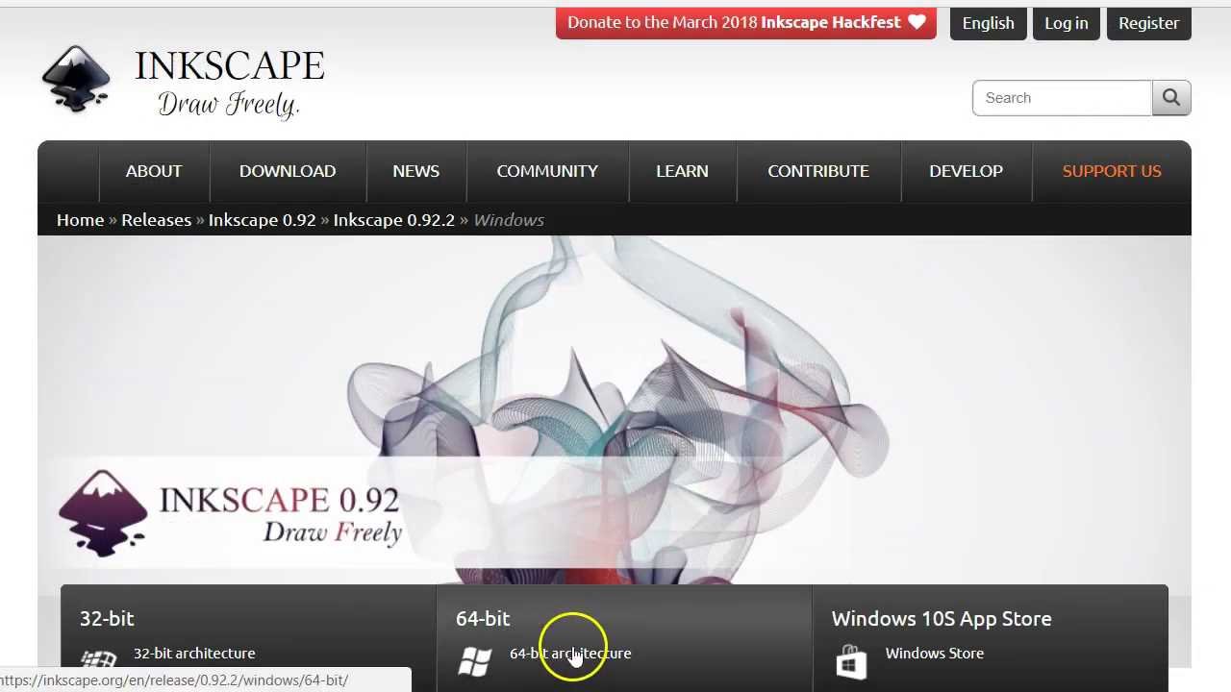
Choose the 64-bit architecture for the Windows download of Inkscape.
scroll(574, 625, "down", 2)
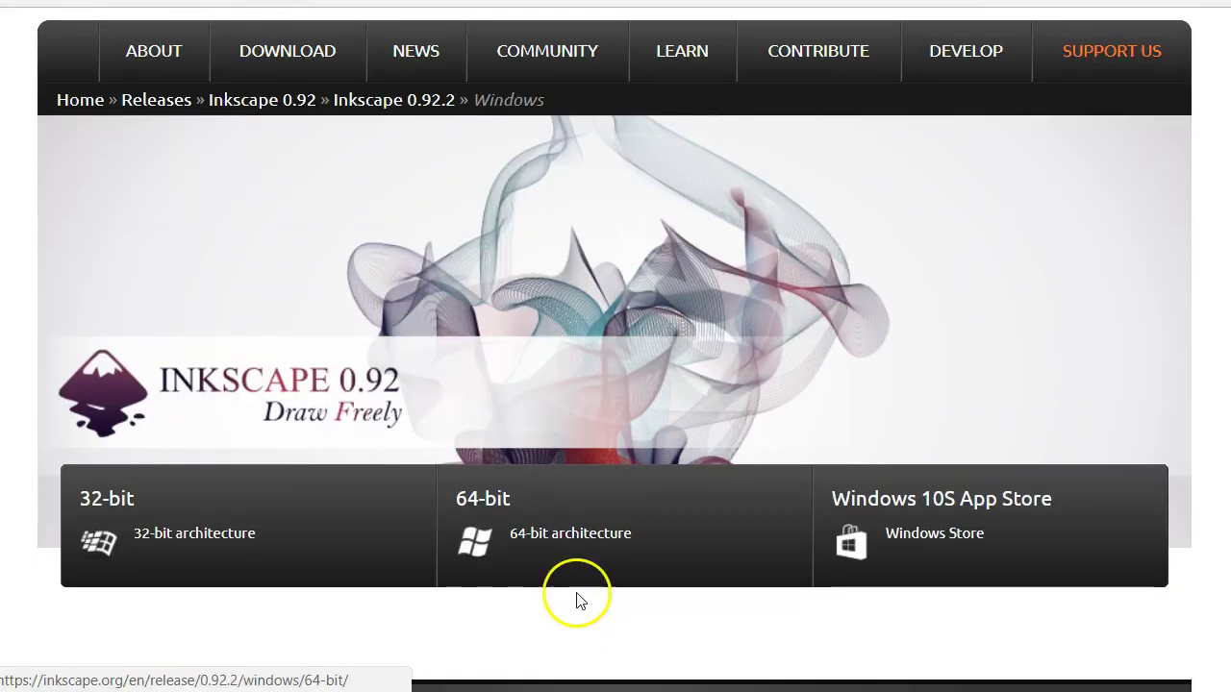
left_click(544, 532)
left_click(486, 542)
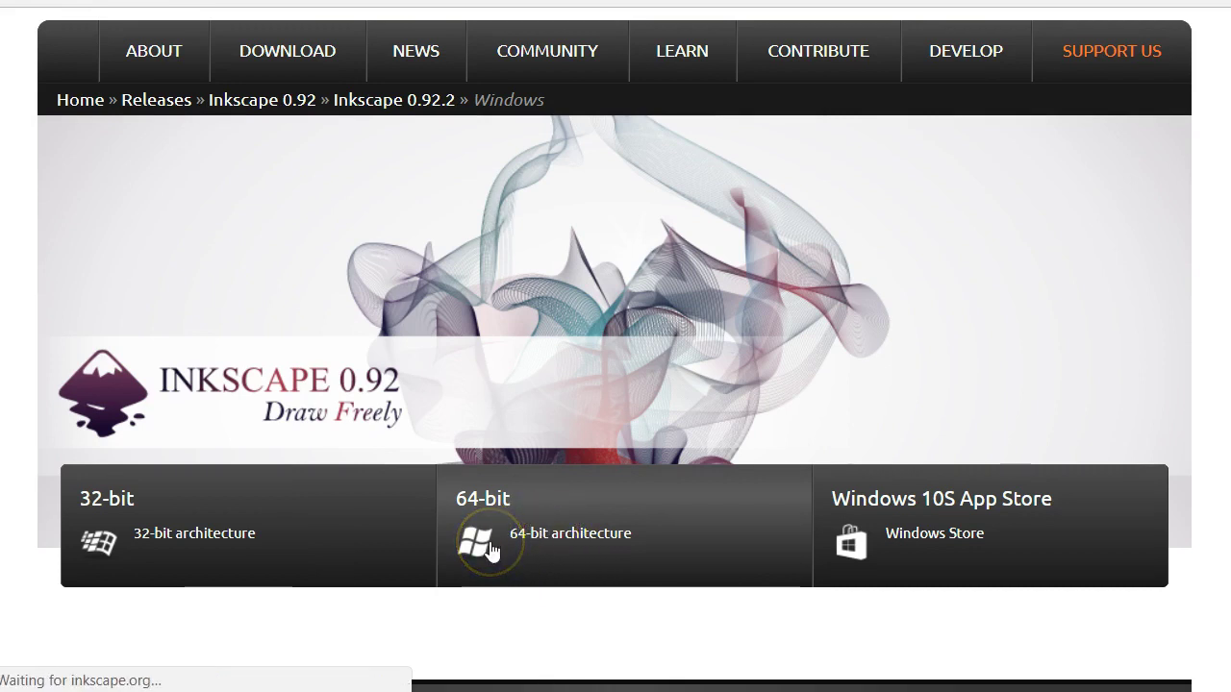
left_click(538, 364)
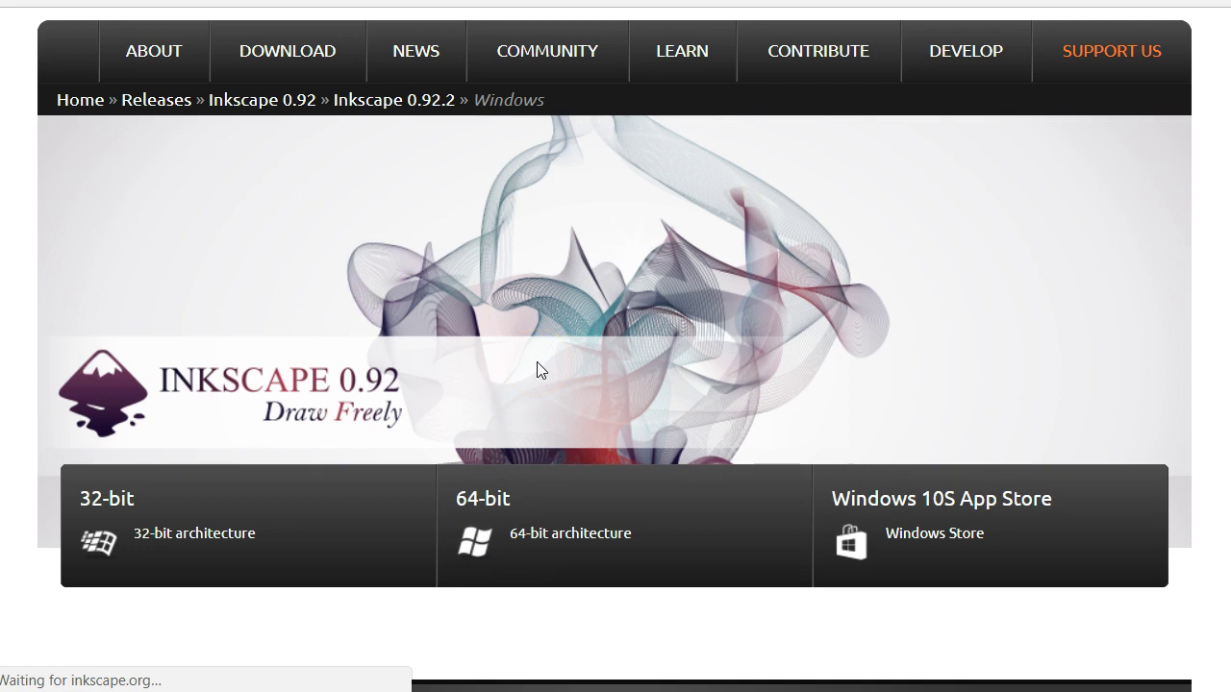
left_click(522, 438)
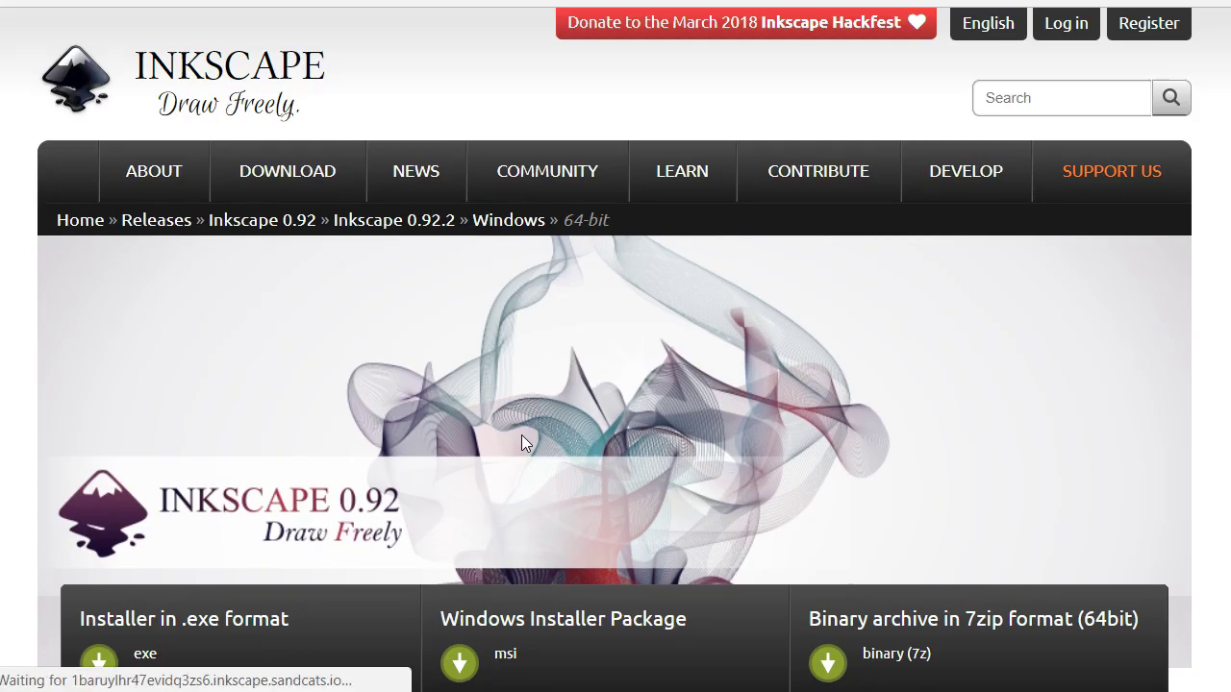
Download the Windows Installer Package (msi) and launch inkscape-0.92.2-x64.msi from the Downloads folder.
left_click(530, 489)
scroll(535, 510, "down", 3)
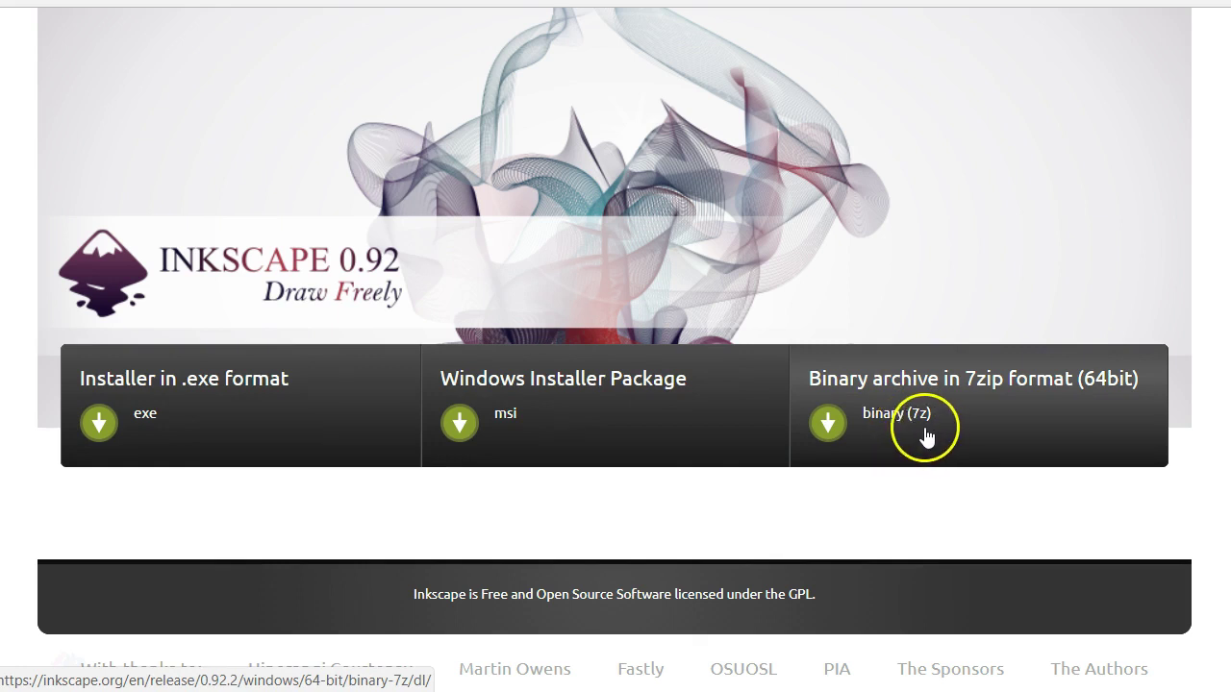
left_click(462, 424)
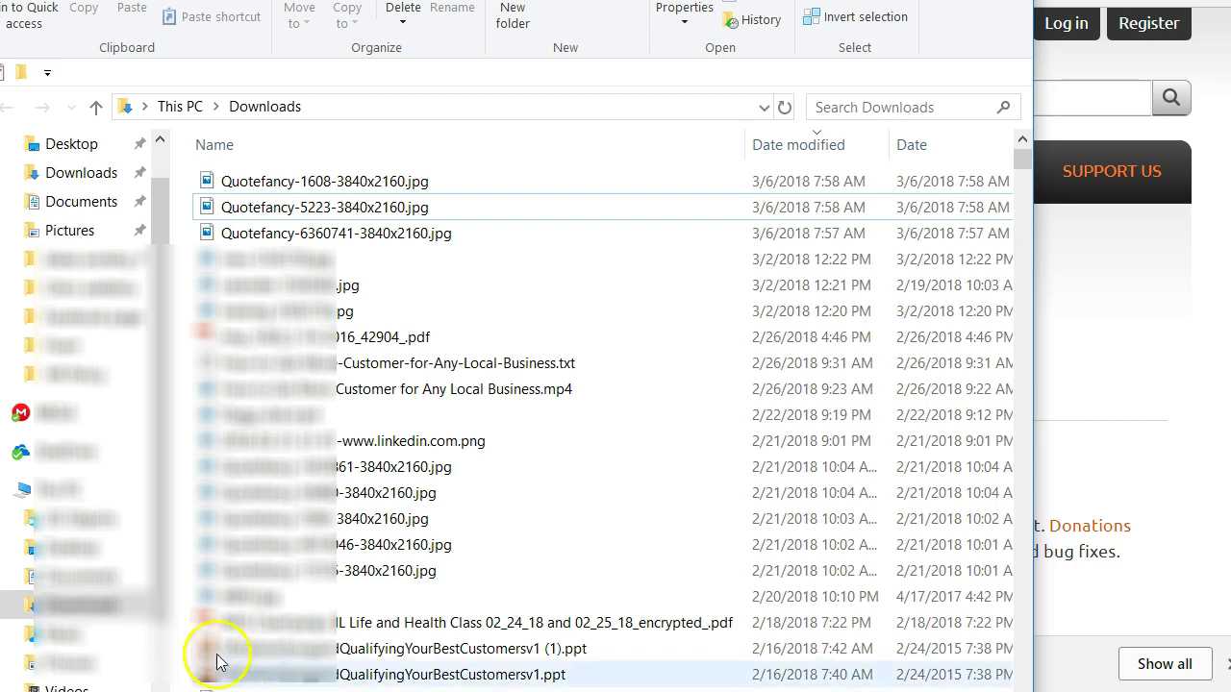
left_click(298, 183)
double_click(298, 183)
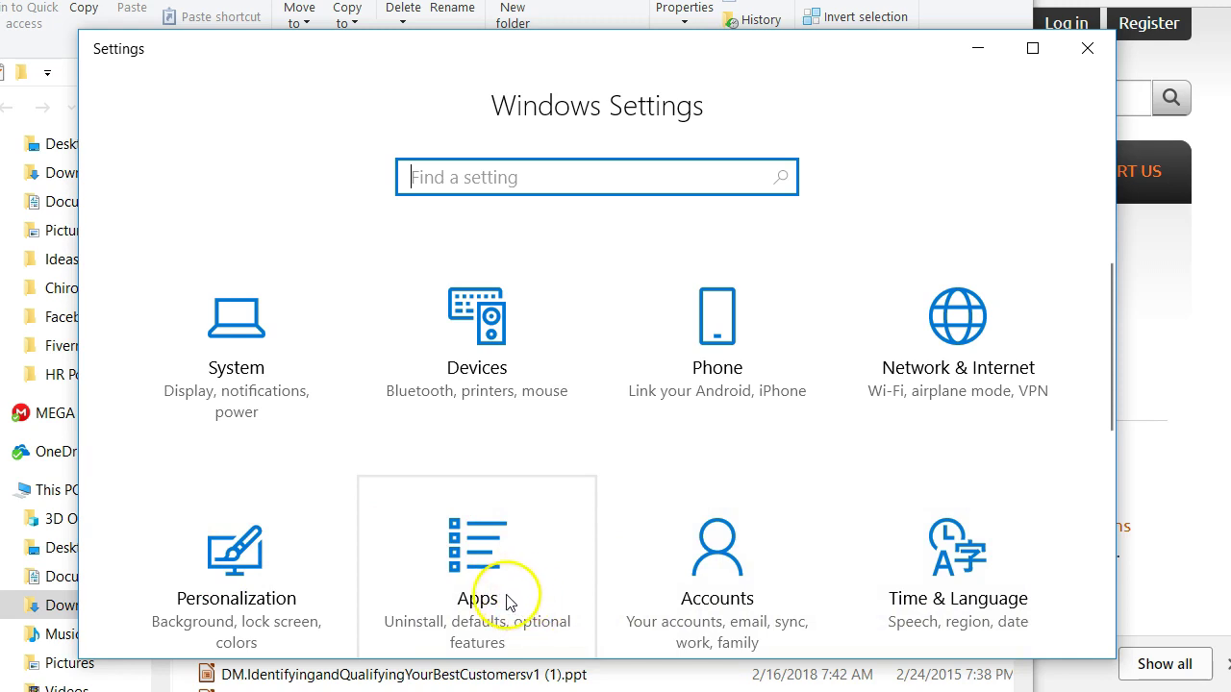
Uninstall Inkscape 0.91 through the Apps & features settings in Windows, and close Settings.
left_click(484, 550)
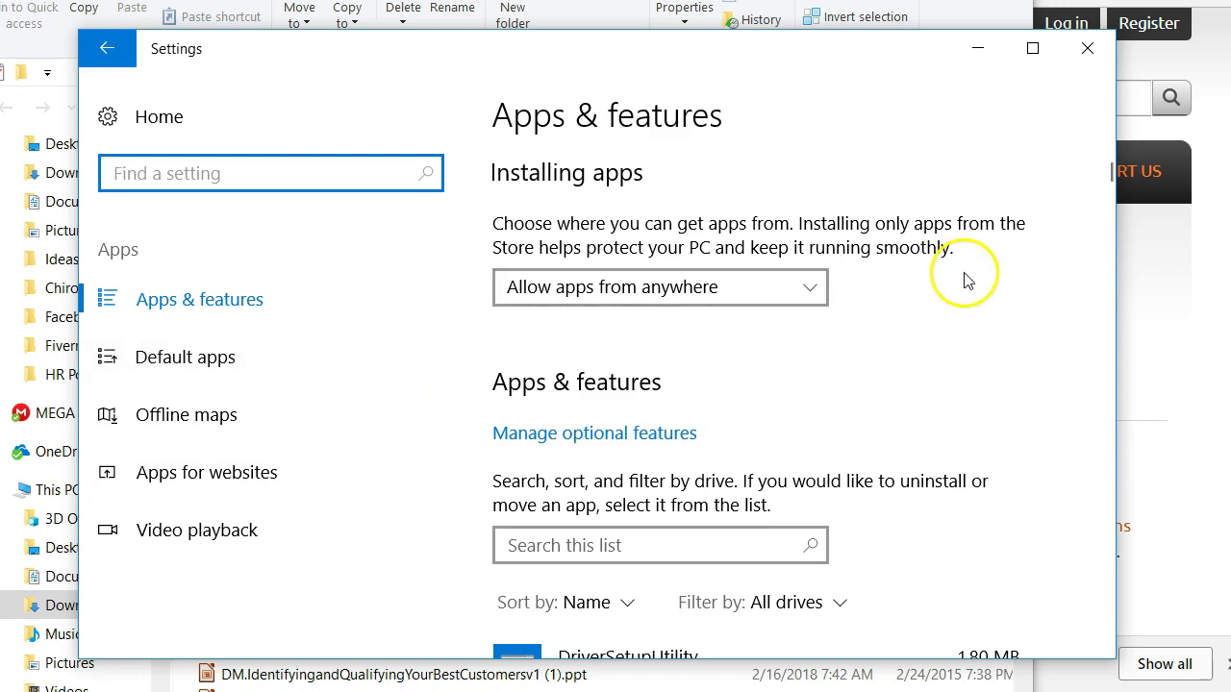
mouse_move(1132, 188)
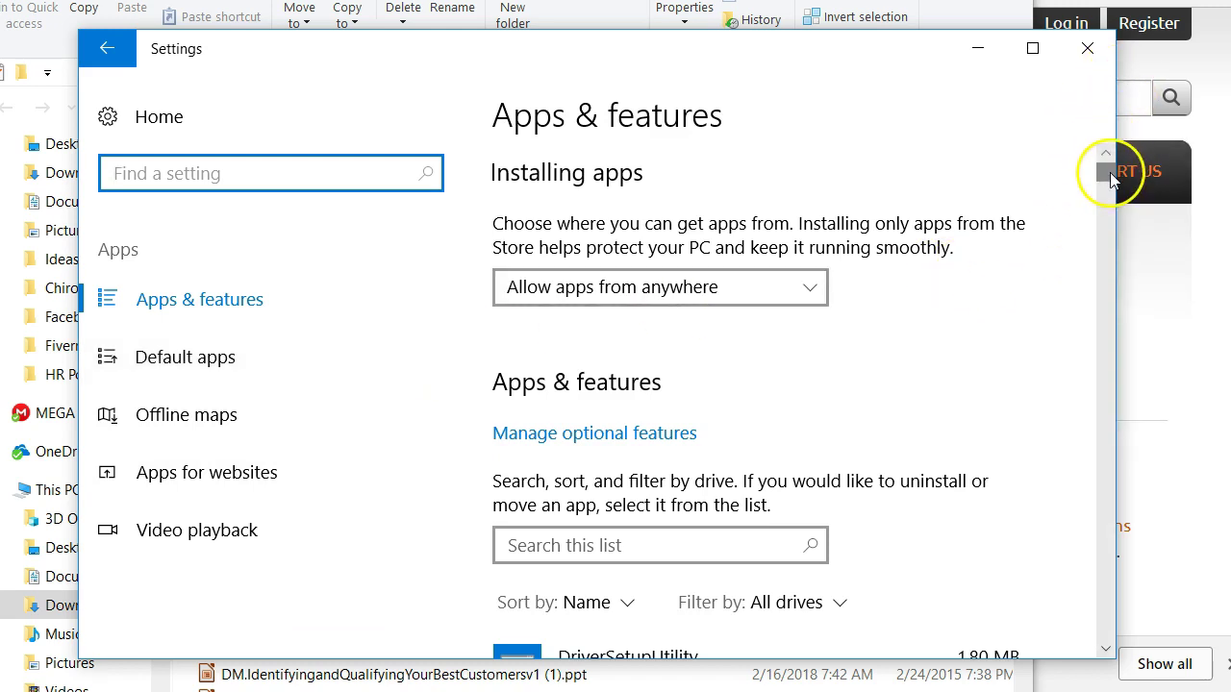
left_click_drag(1110, 174, 879, 349)
left_click(648, 343)
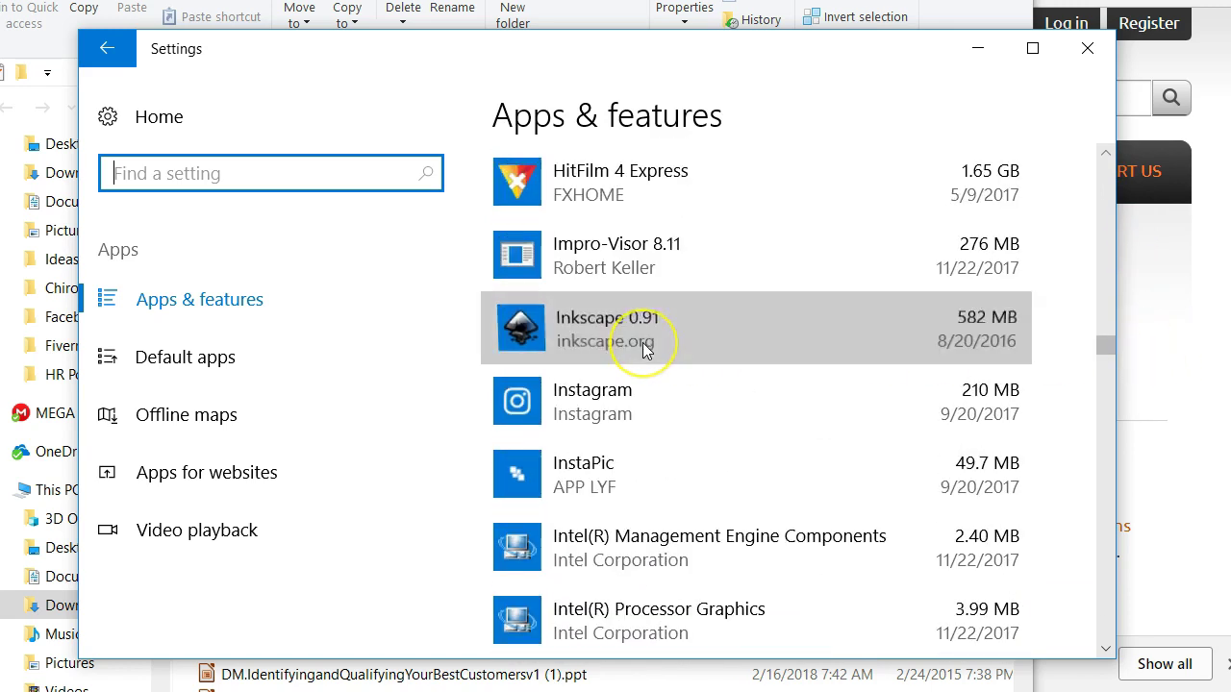
left_click(990, 336)
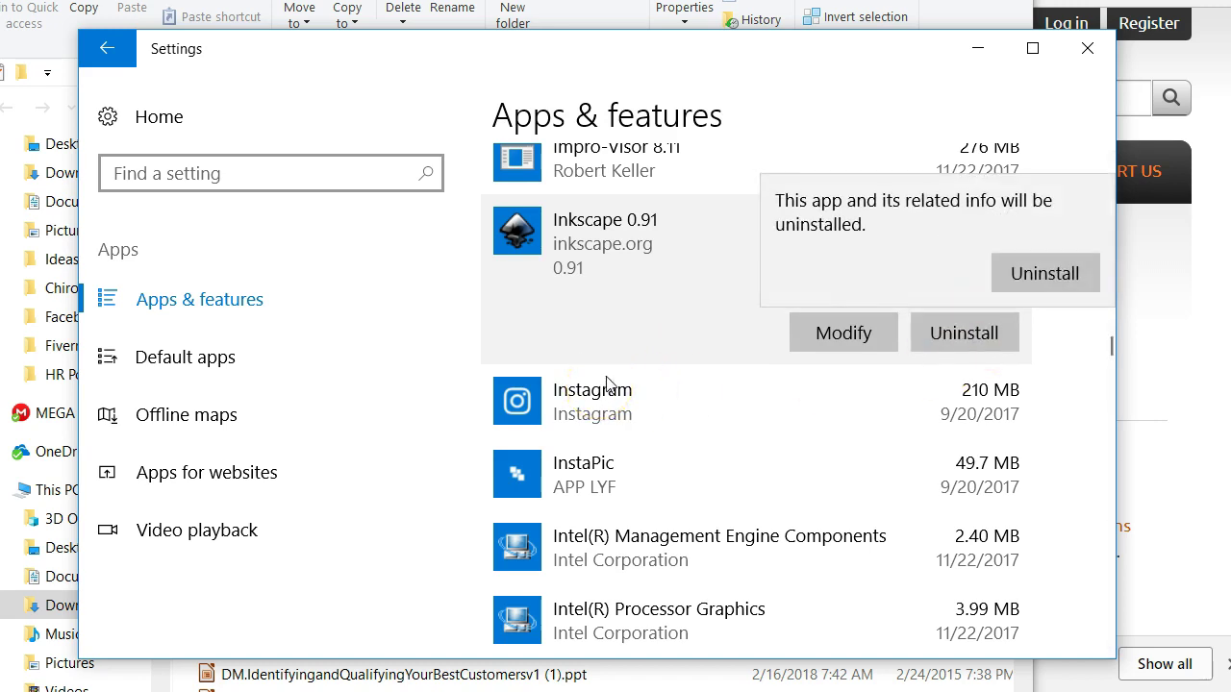
left_click(1043, 272)
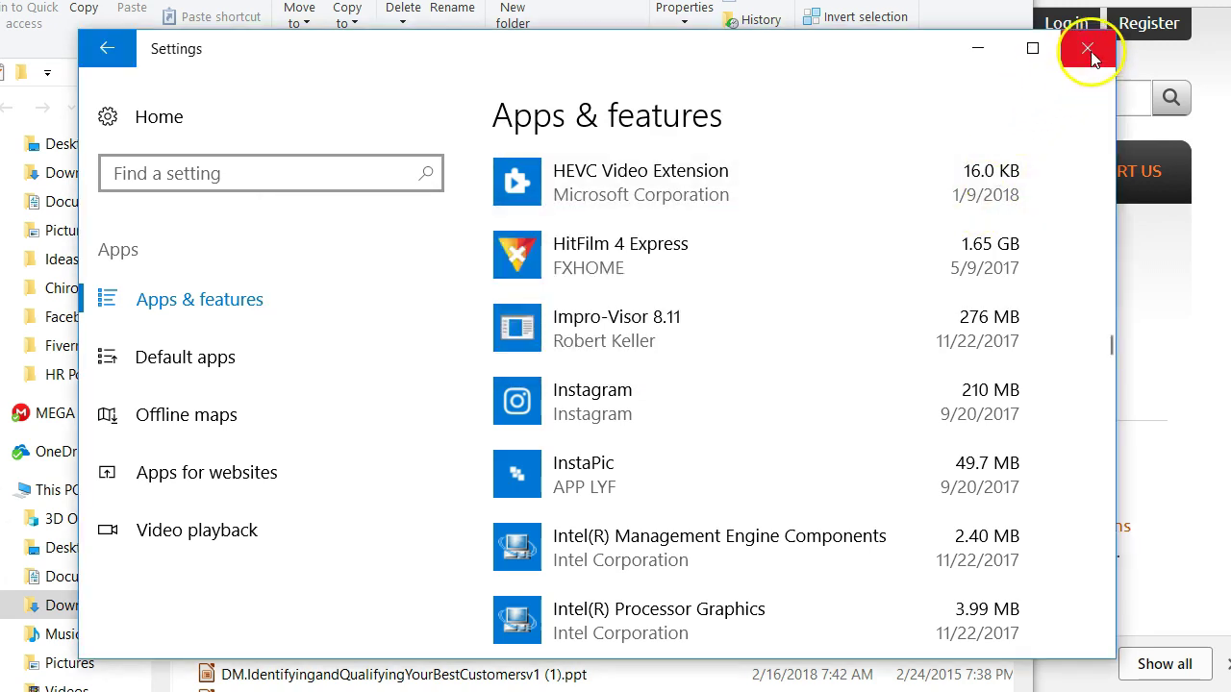
left_click(1088, 49)
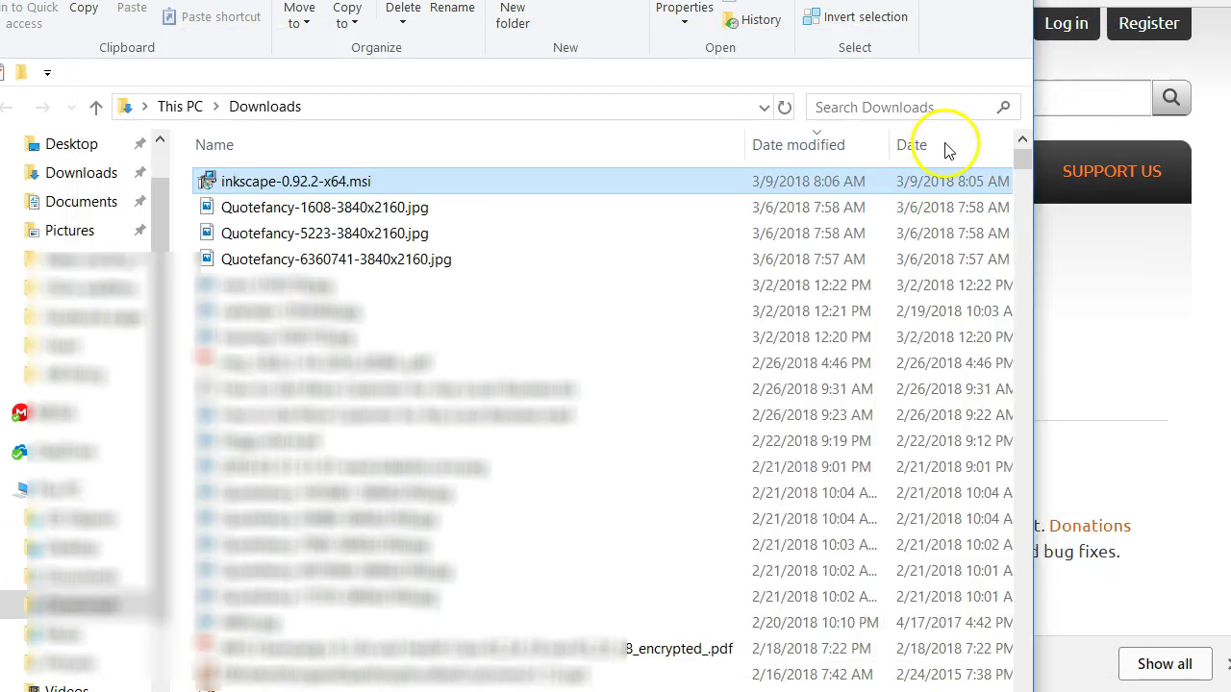
Run inkscape-0.92.2-x64.msi, accept the license agreement, and install Inkscape 0.92.2 with the Typical setup.
left_click(348, 183)
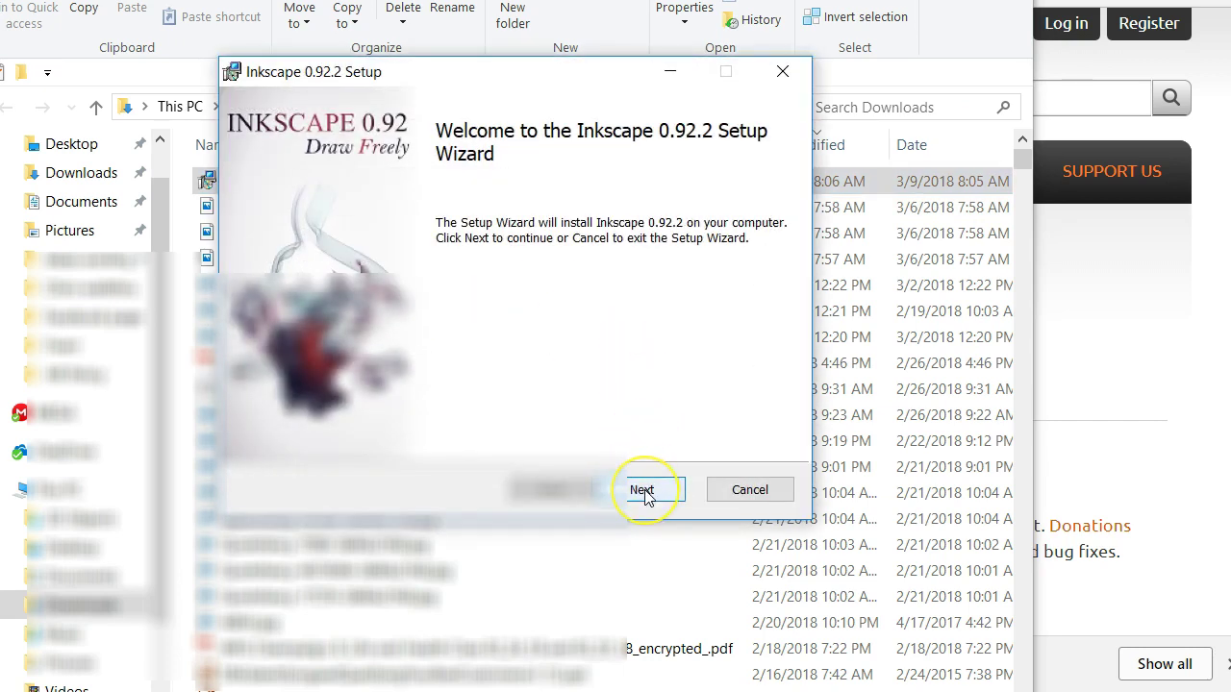
left_click(643, 490)
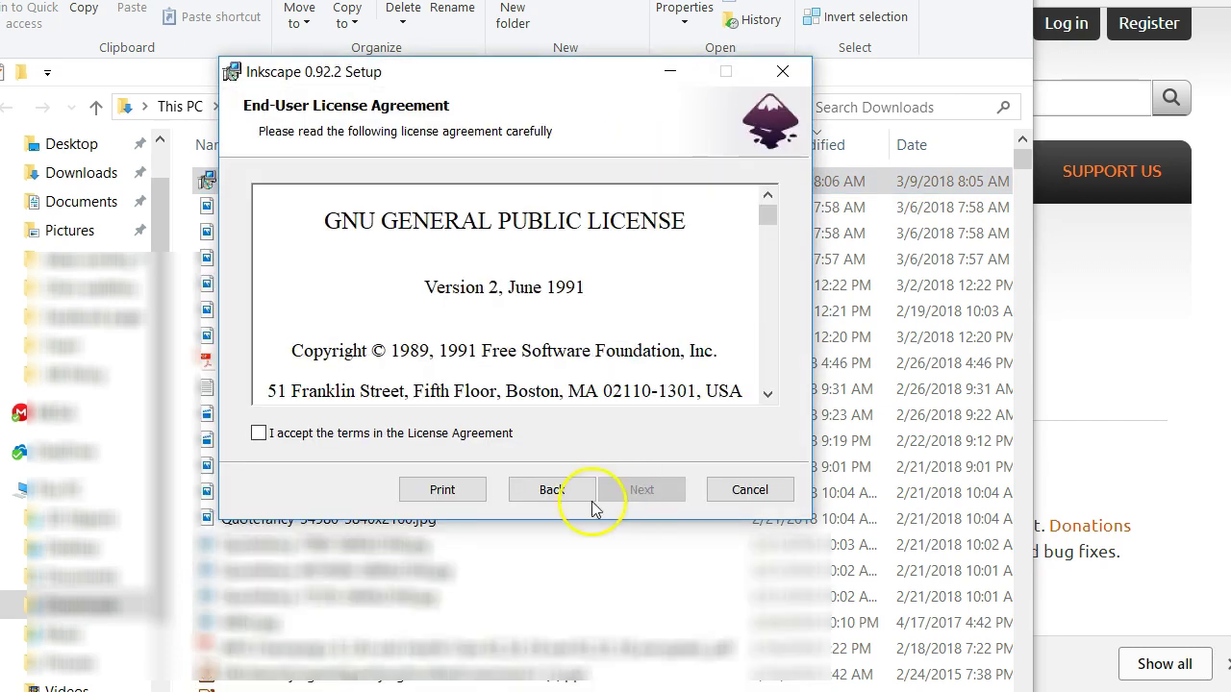
left_click(258, 433)
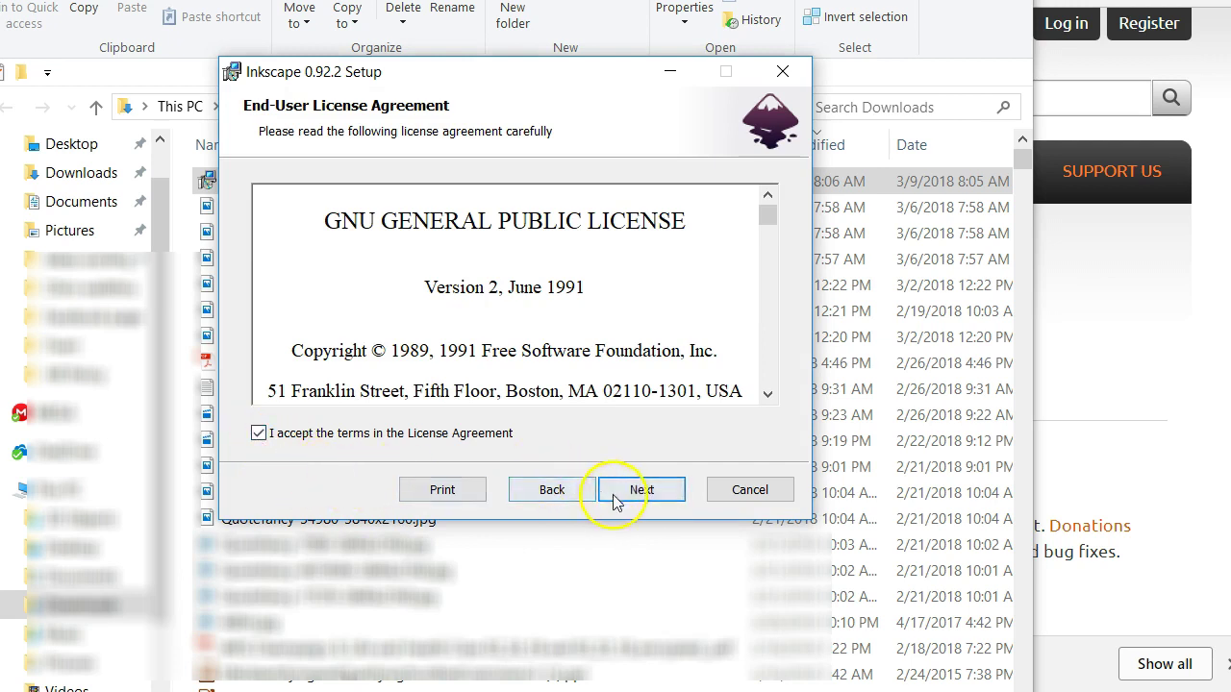
left_click(642, 491)
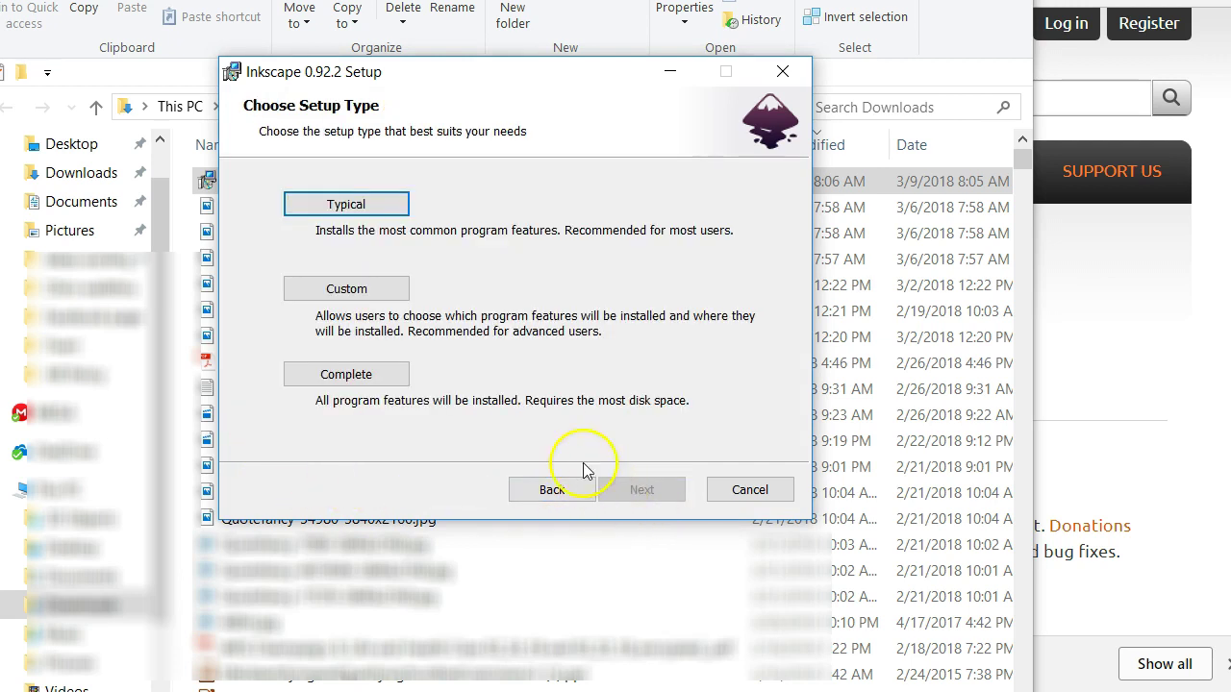
left_click(351, 206)
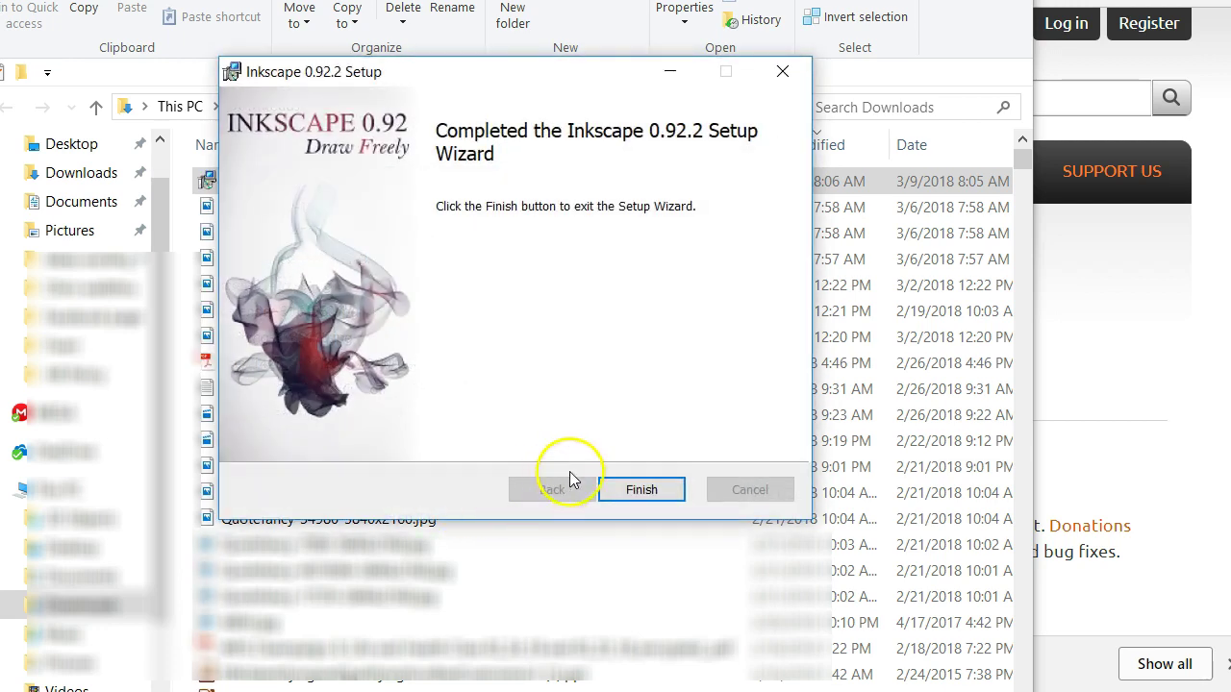
left_click(662, 492)
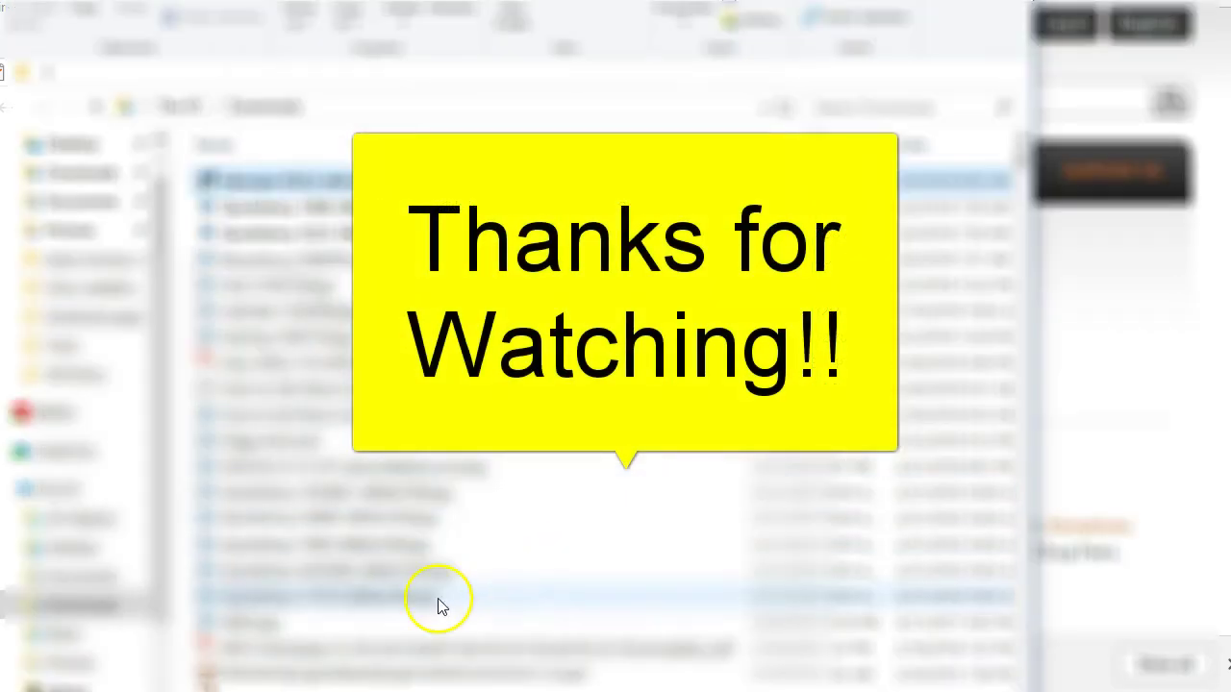